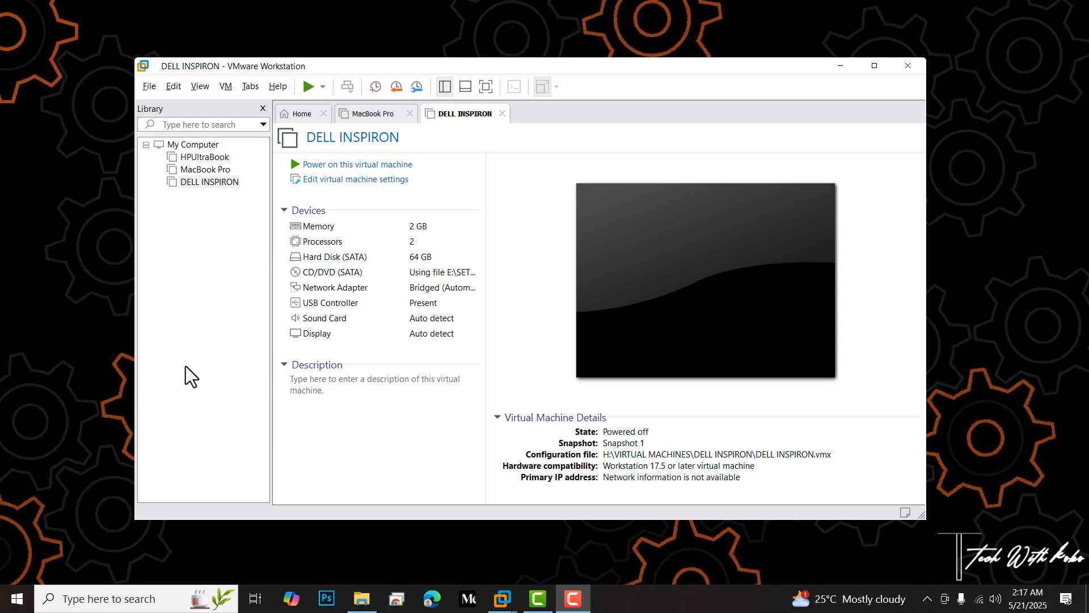
Switch to File Explorer and look through the My Drive folder on Google Drive (G:), returning to the drive overview.
{"action": "key", "text": "super+e"}
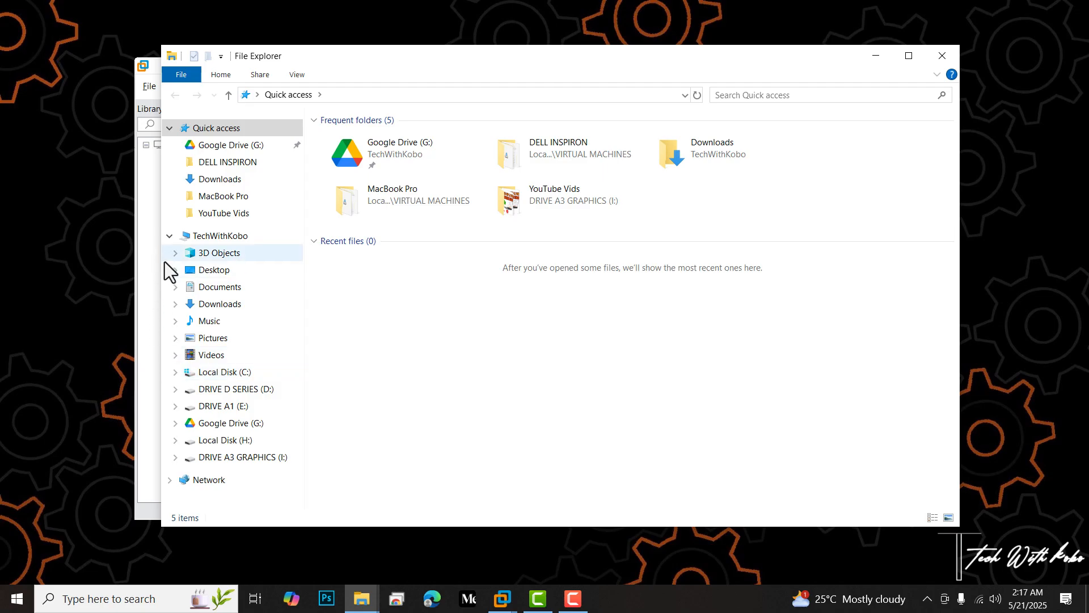
{"action": "left_click", "coordinate": [228, 236]}
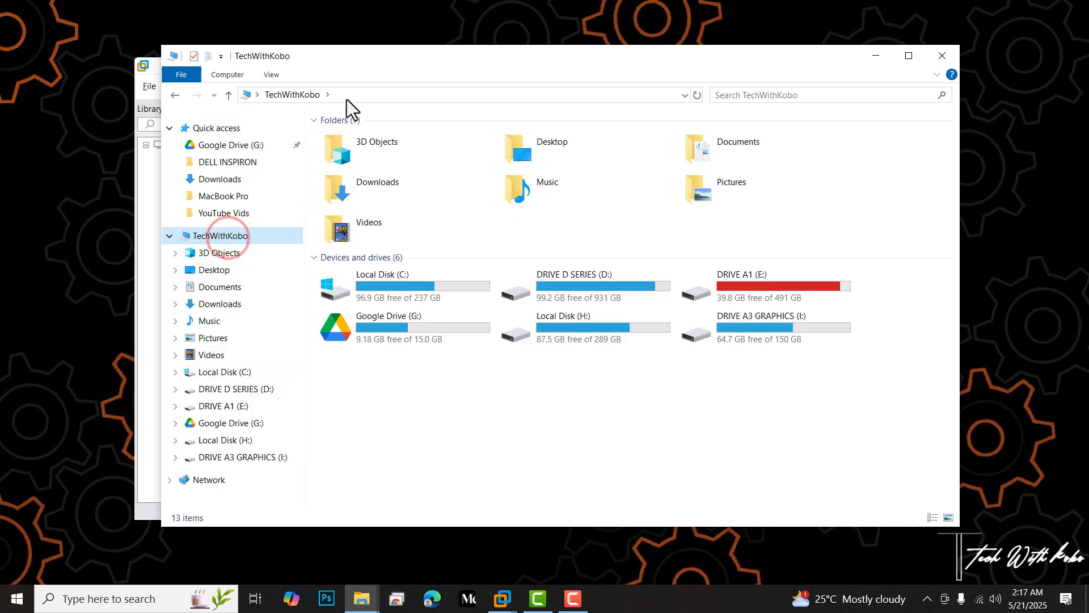
{"action": "left_click_drag", "start_coordinate": [386, 60], "coordinate": [344, 50]}
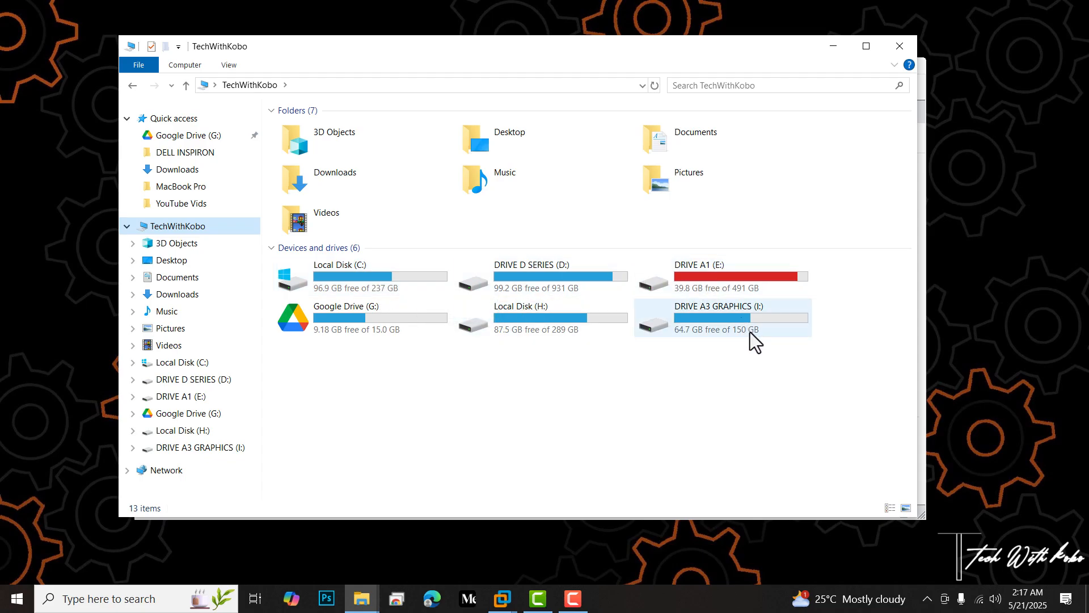
{"action": "double_click", "coordinate": [355, 325]}
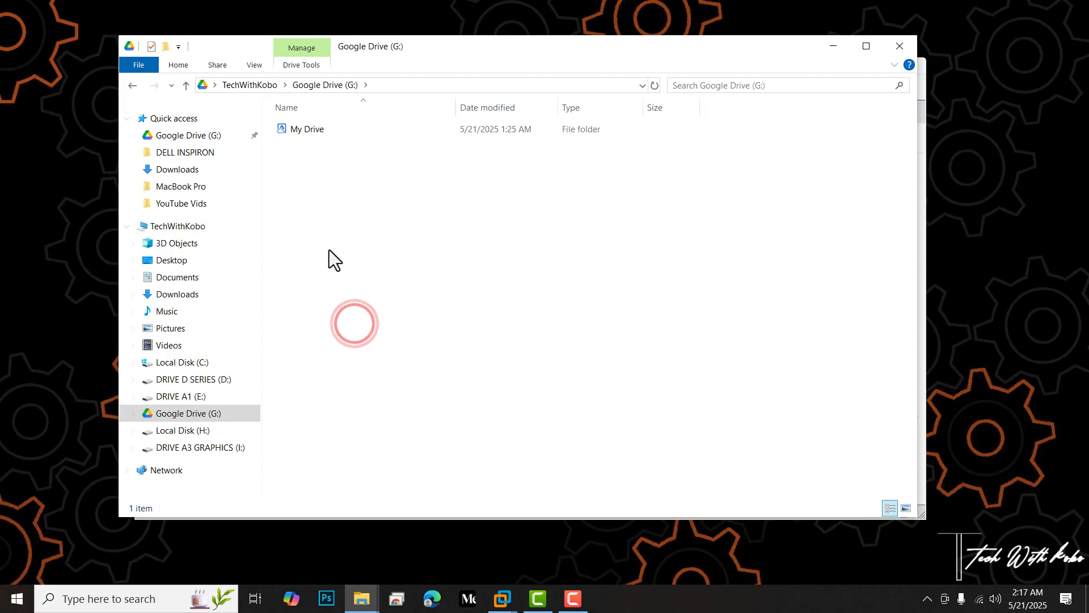
{"action": "double_click", "coordinate": [336, 132]}
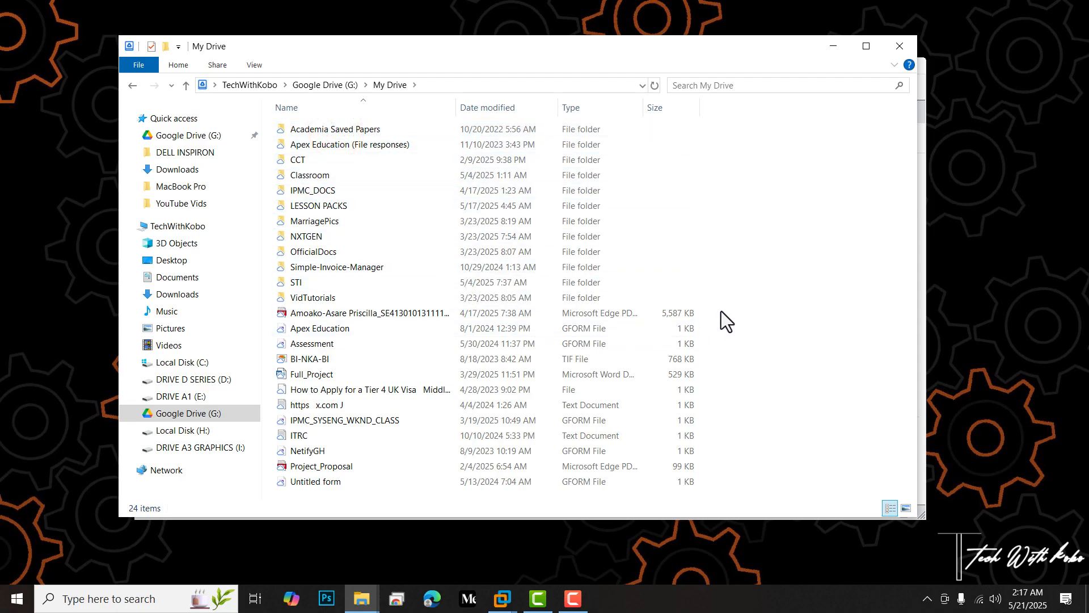
{"action": "key", "text": "alt+Left"}
{"action": "key", "text": "alt+Left"}
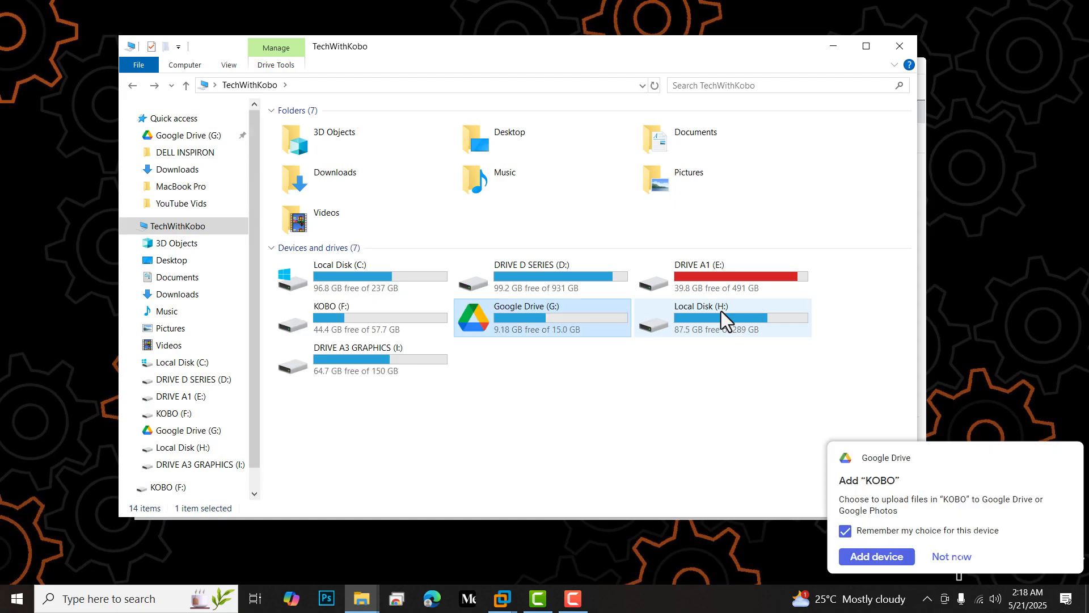
View the exported virtual machine files in the HP ENVY_BackUp folder on KOBO (F:), and minimize File Explorer.
{"action": "double_click", "coordinate": [318, 318]}
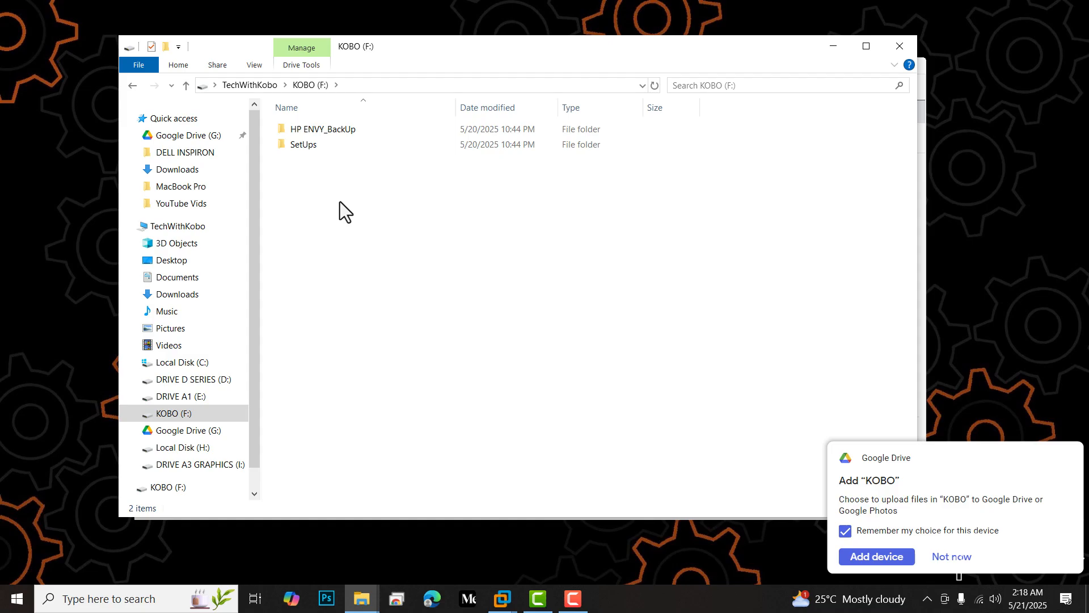
{"action": "double_click", "coordinate": [372, 133]}
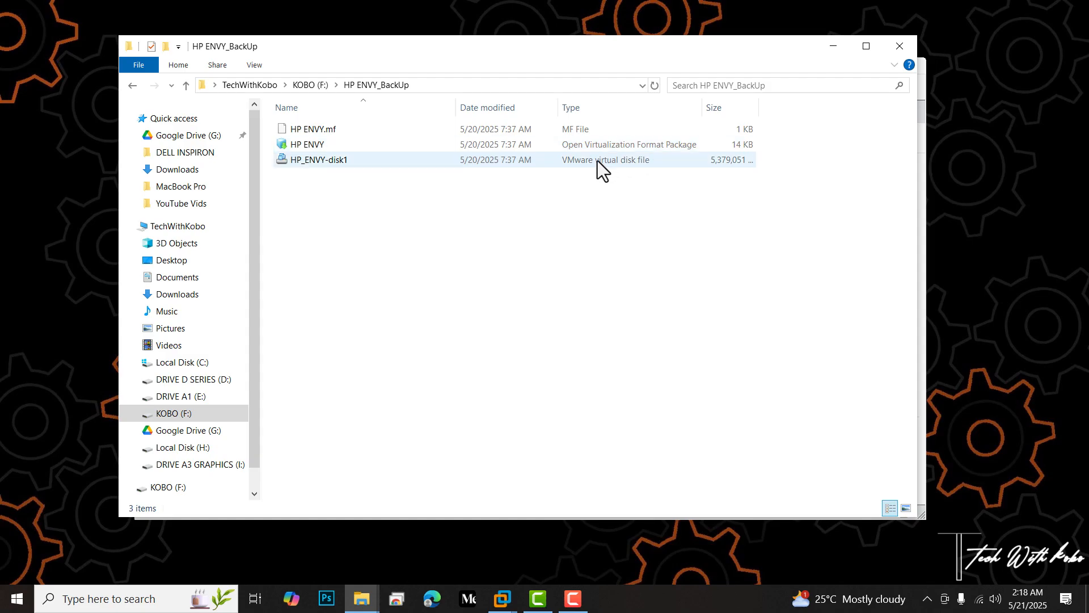
{"action": "left_click", "coordinate": [835, 52]}
Maximize the VMware Workstation window, view the MacBook Pro and DELL INSPIRON machines, and go to the Home page.
{"action": "left_click", "coordinate": [869, 70]}
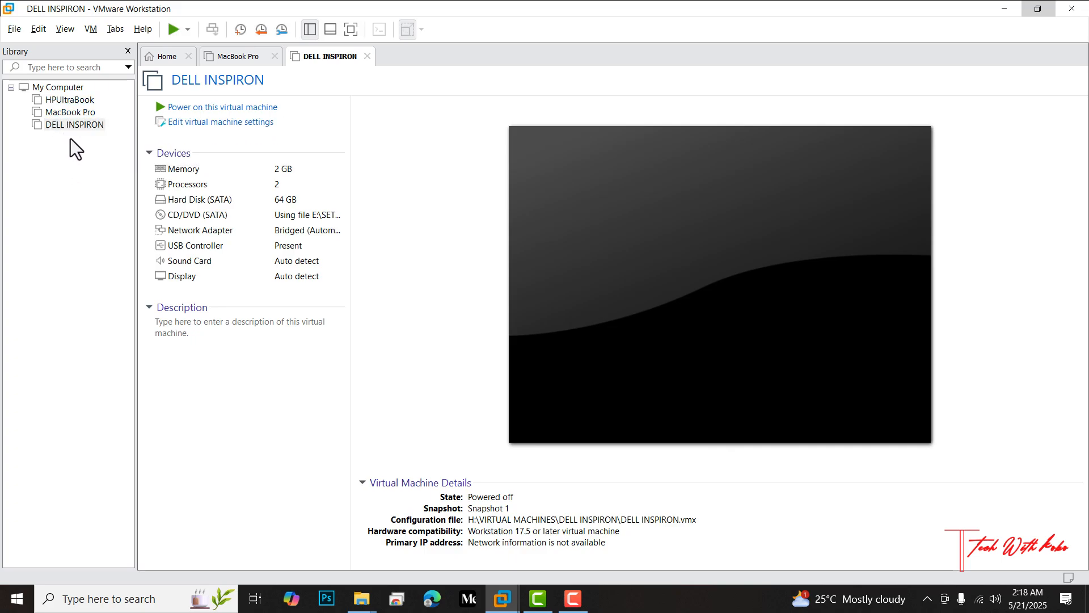
{"action": "left_click", "coordinate": [224, 56]}
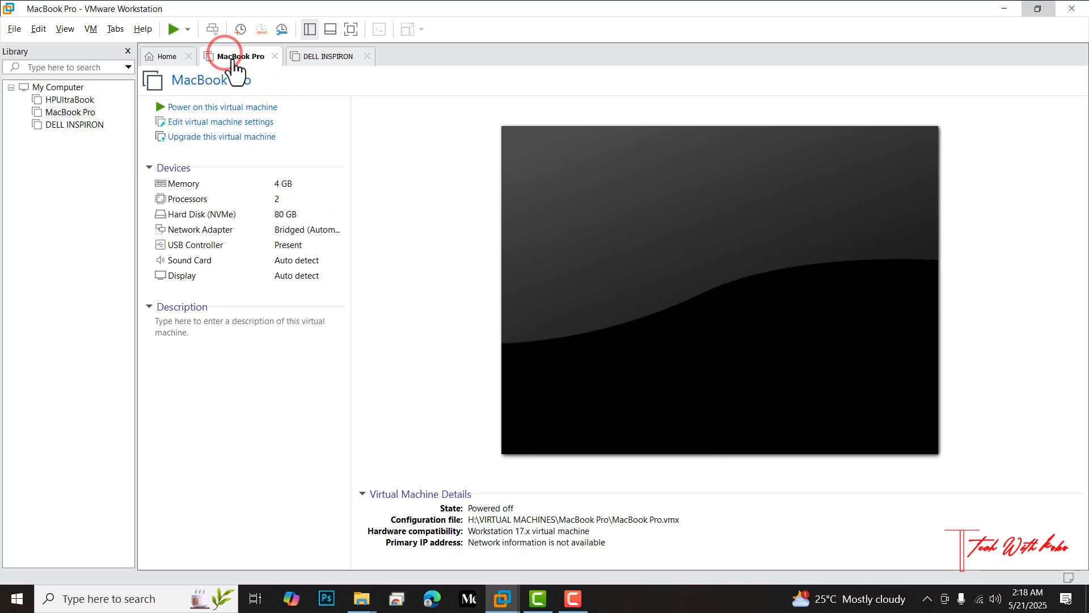
{"action": "left_click", "coordinate": [338, 57]}
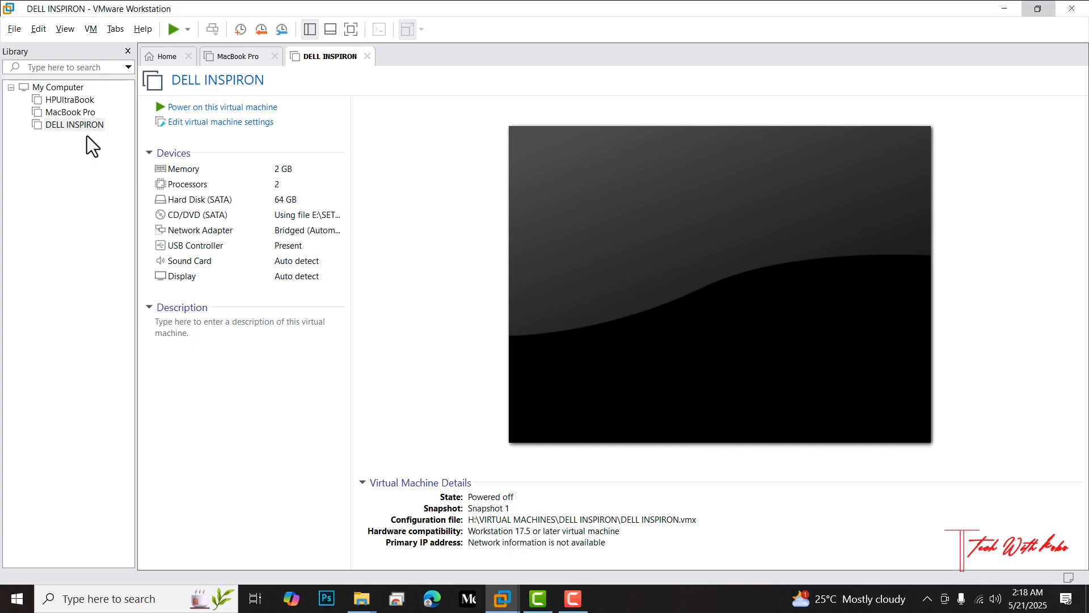
{"action": "left_click", "coordinate": [168, 59]}
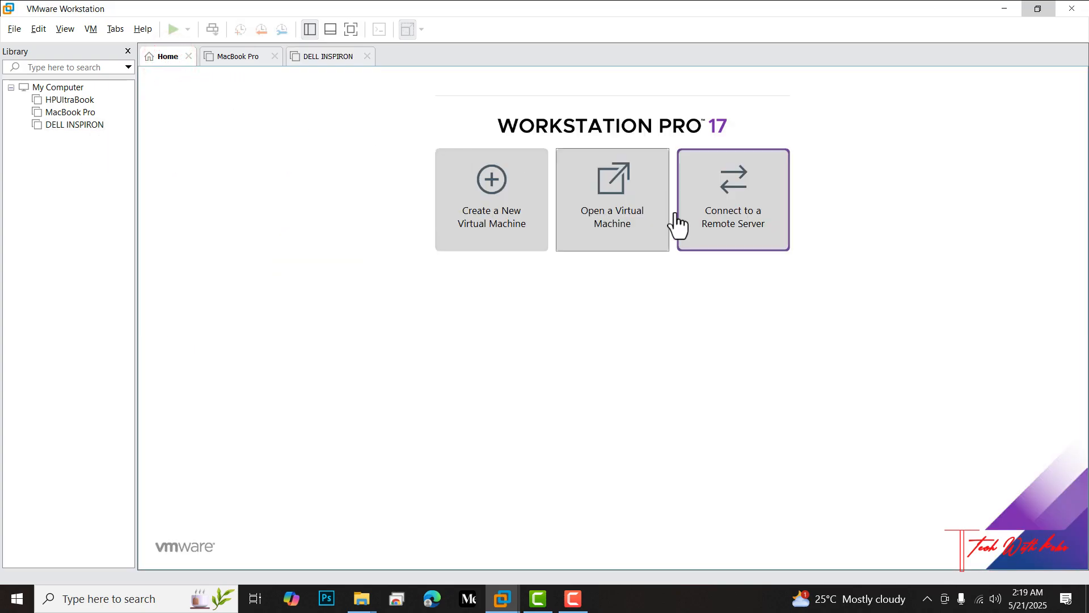
{"action": "left_click", "coordinate": [628, 213]}
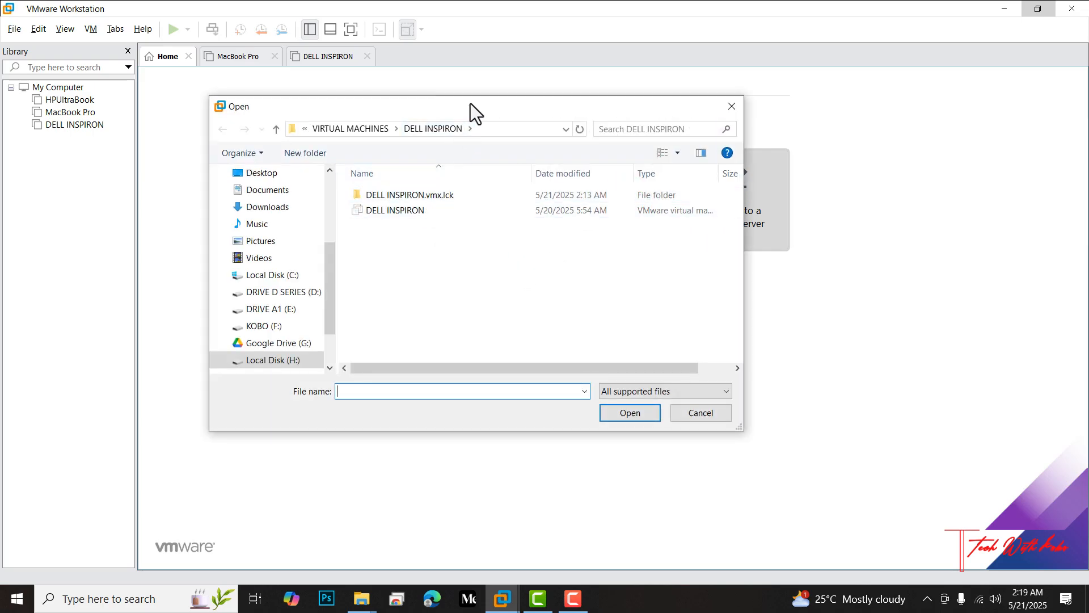
{"action": "left_click_drag", "start_coordinate": [471, 103], "coordinate": [486, 129]}
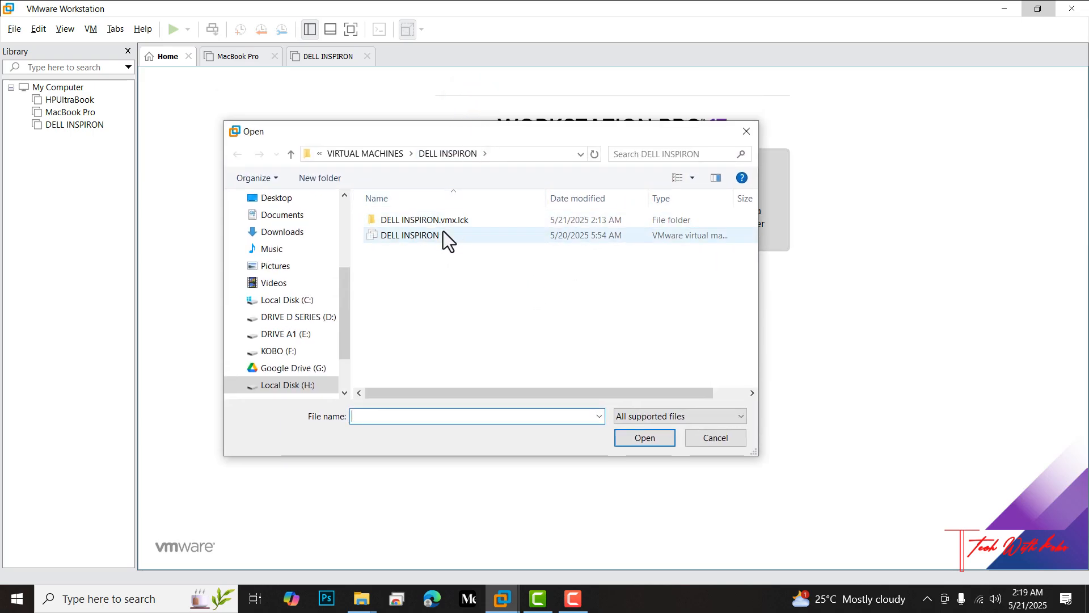
{"action": "scroll", "coordinate": [317, 301], "scroll_direction": "down", "scroll_amount": 2}
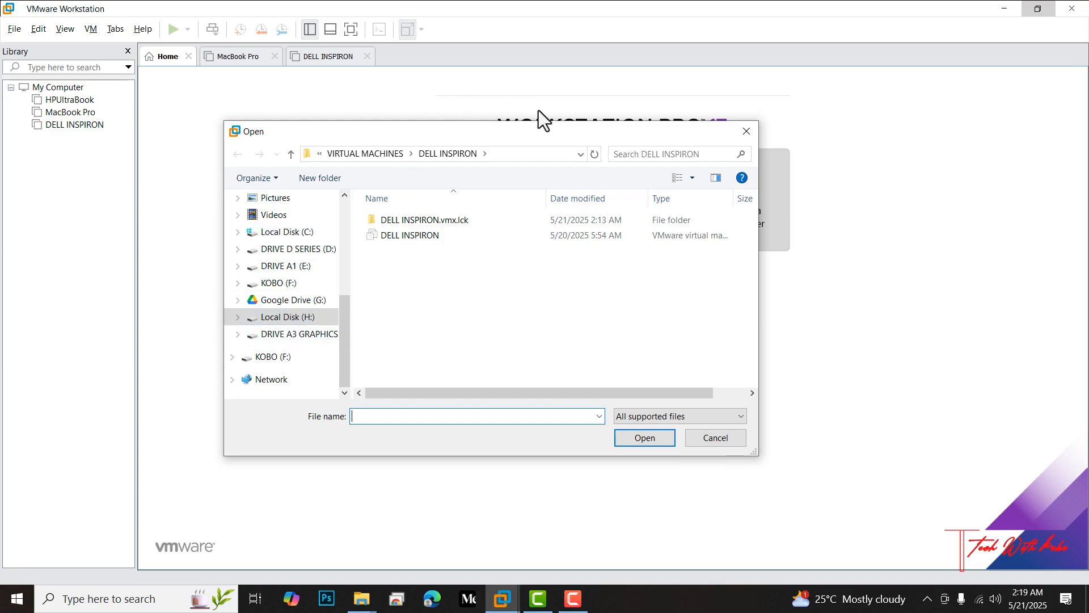
{"action": "left_click", "coordinate": [739, 133]}
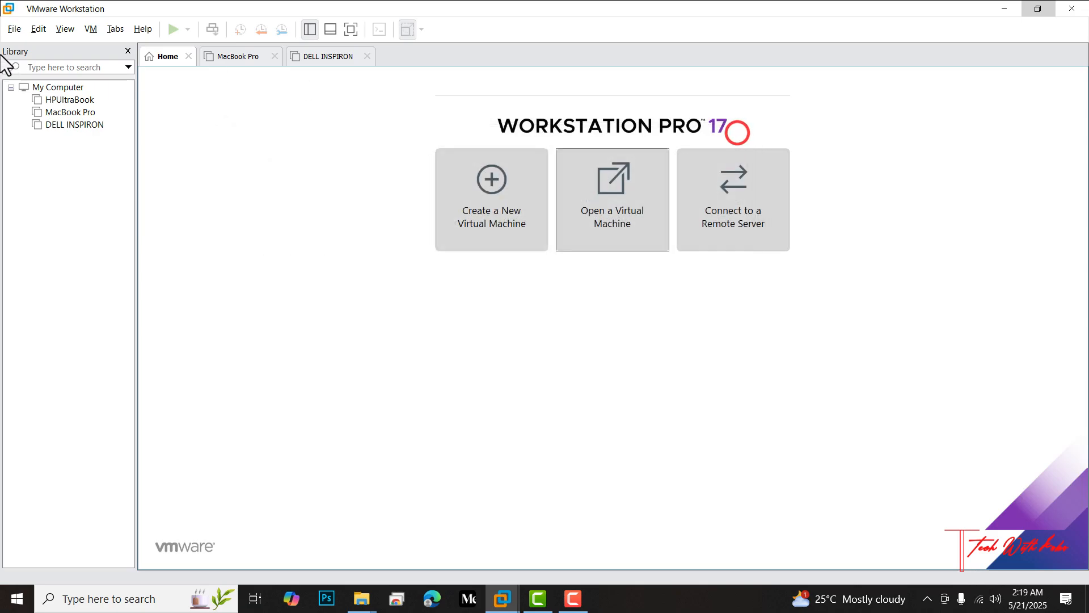
{"action": "left_click", "coordinate": [5, 32]}
{"action": "left_click", "coordinate": [30, 72]}
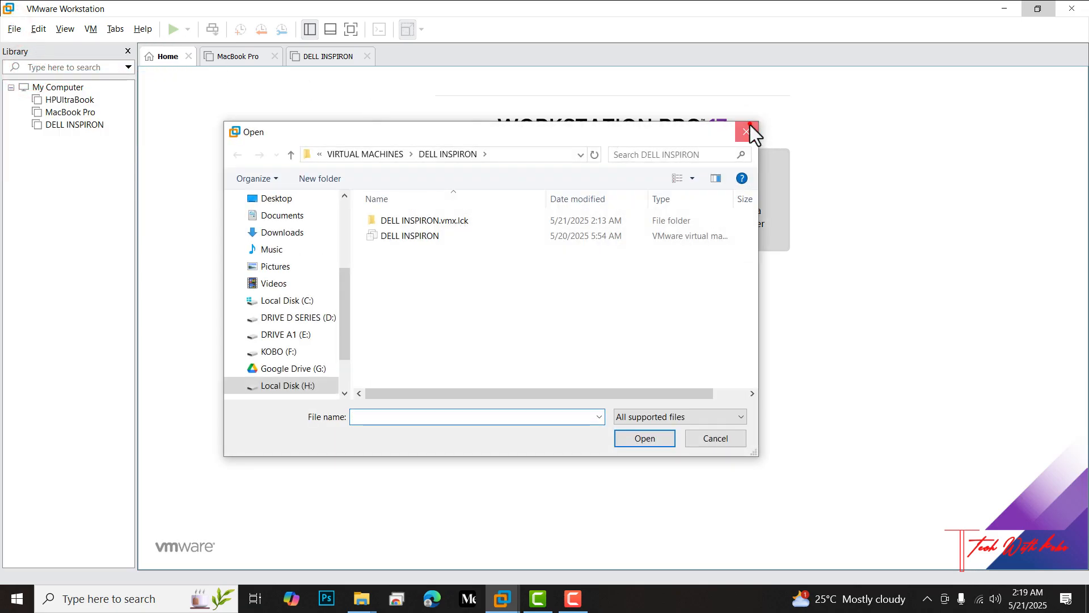
{"action": "left_click", "coordinate": [750, 126]}
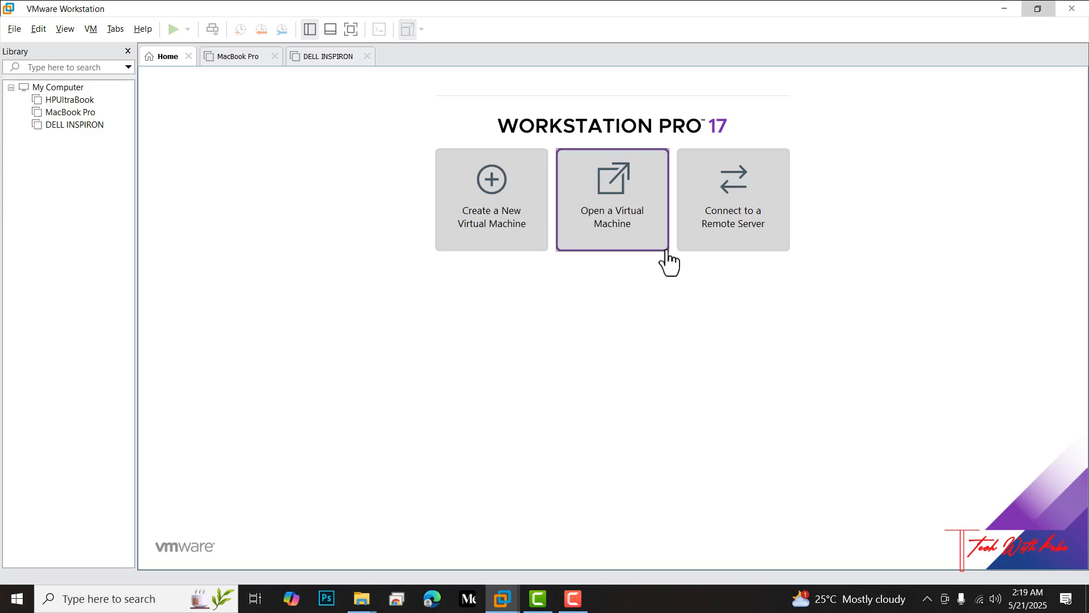
Open the HP ENVY virtualization package from the HP ENVY_BackUp folder on KOBO (F:) as a virtual machine.
{"action": "left_click", "coordinate": [668, 260]}
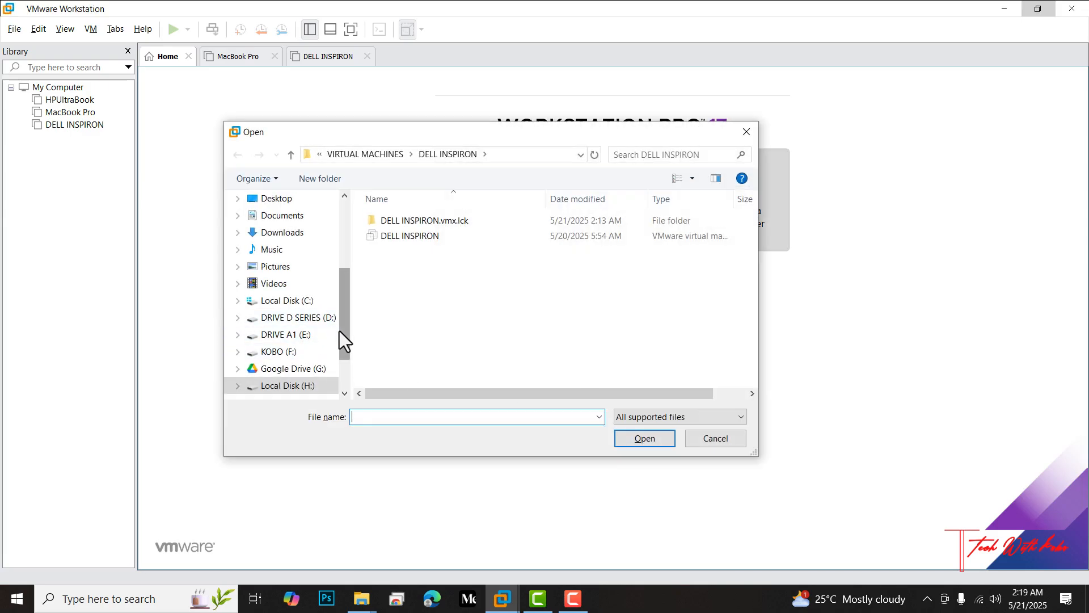
{"action": "left_click_drag", "start_coordinate": [341, 341], "coordinate": [346, 377]}
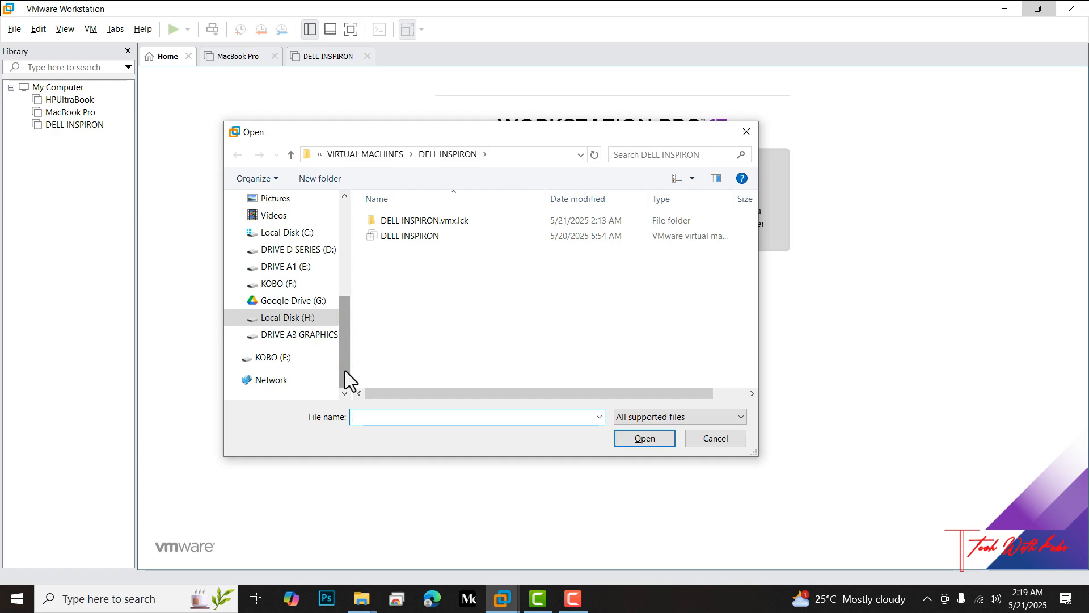
{"action": "left_click", "coordinate": [304, 357]}
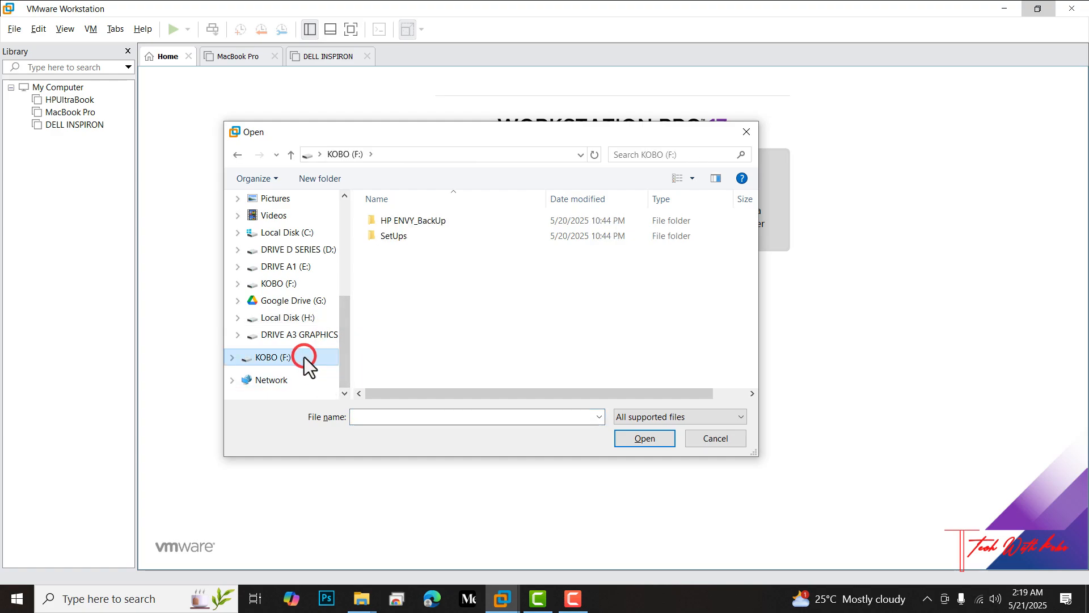
{"action": "double_click", "coordinate": [393, 220]}
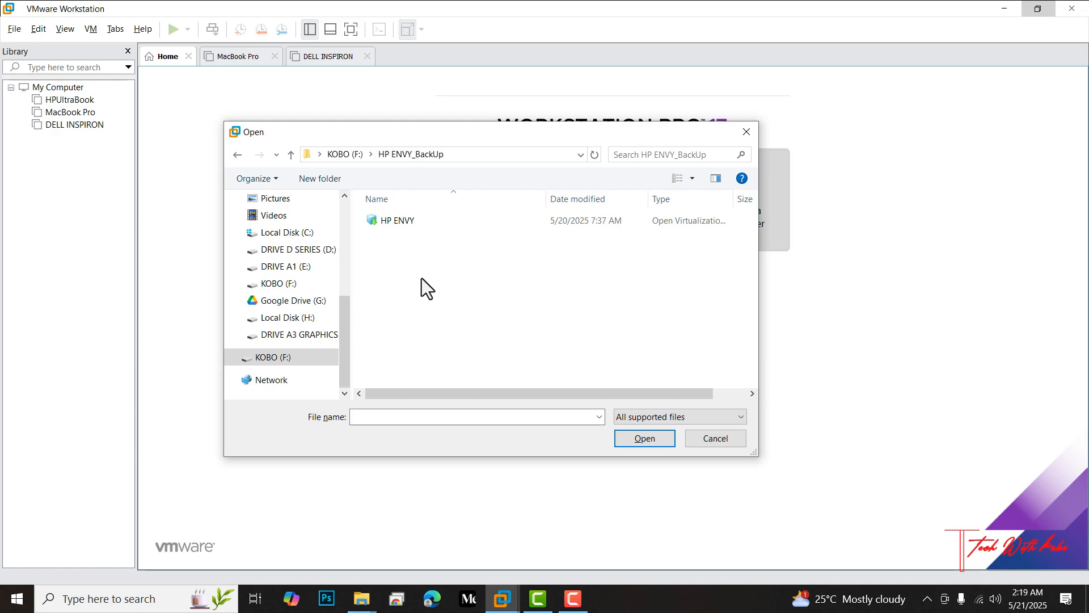
{"action": "left_click", "coordinate": [507, 226]}
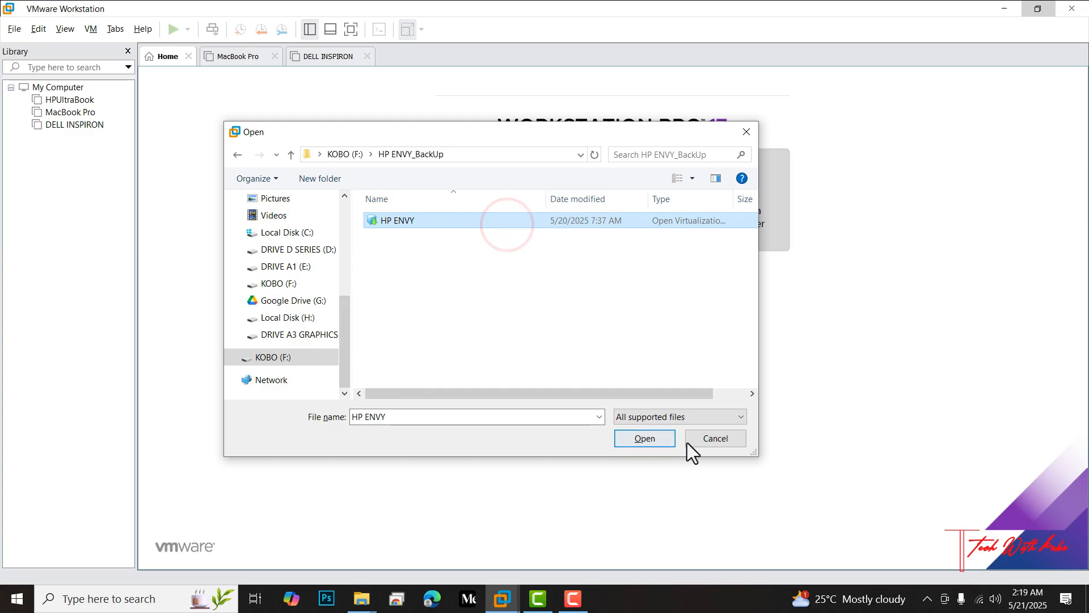
{"action": "left_click", "coordinate": [671, 442]}
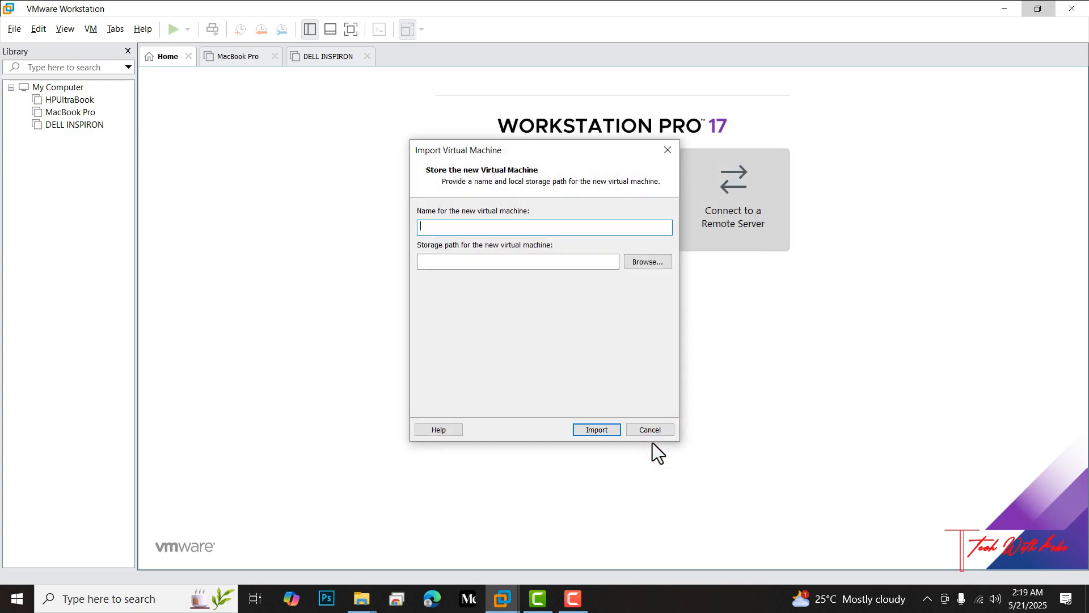
Name the new virtual machine HP ENVY and browse for its storage path to the VIRTUAL MACHINES folder on Local Disk (H:).
{"action": "type", "text": "HP "}
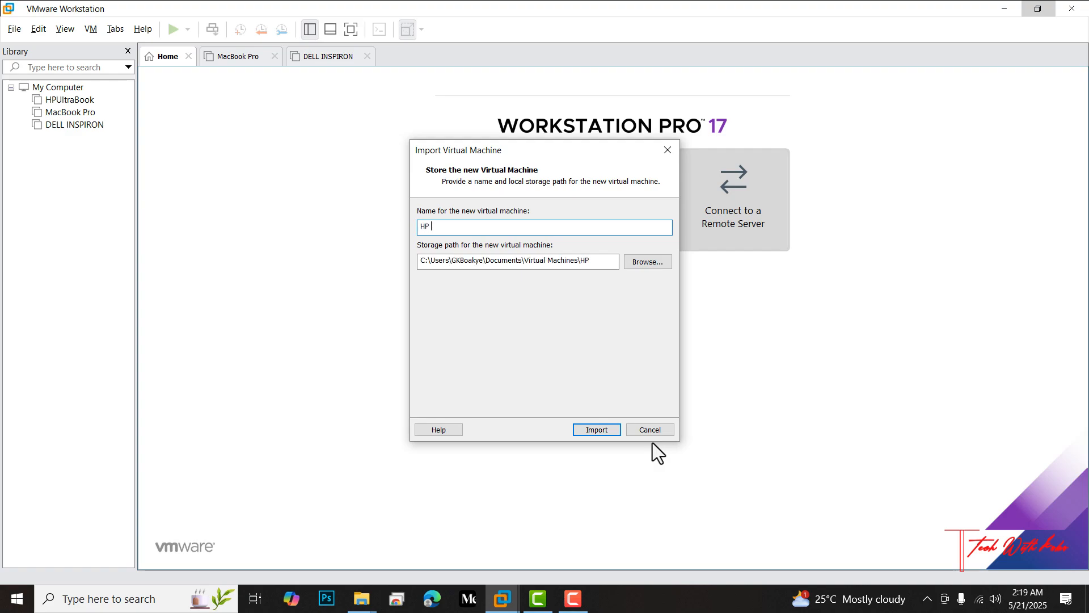
{"action": "type", "text": "ENVY"}
{"action": "left_click", "coordinate": [652, 263]}
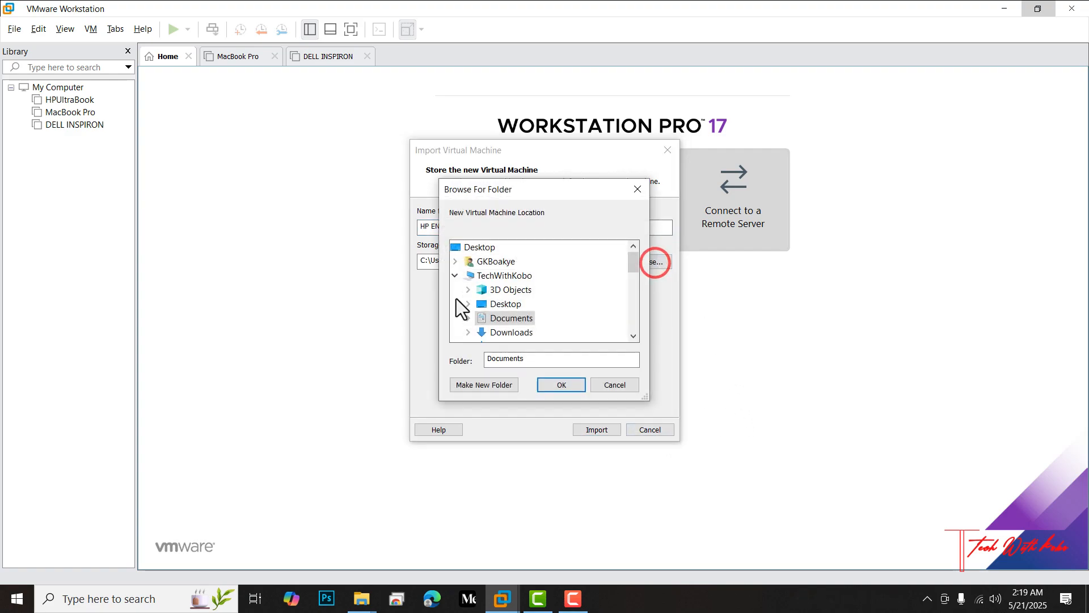
{"action": "scroll", "coordinate": [493, 300], "scroll_direction": "down", "scroll_amount": 2}
{"action": "scroll", "coordinate": [494, 301], "scroll_direction": "down", "scroll_amount": 2}
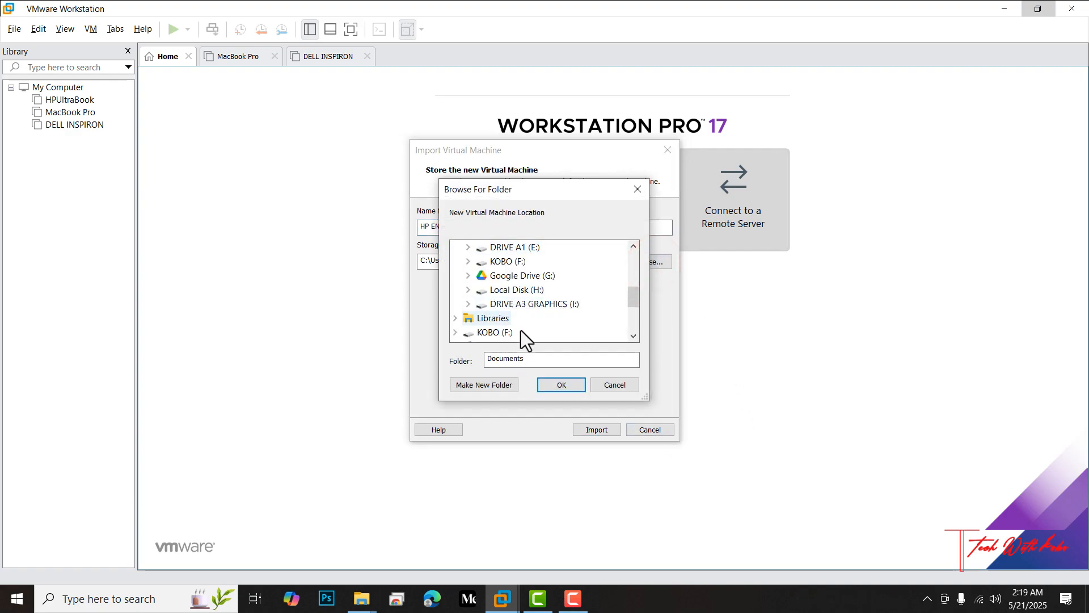
{"action": "double_click", "coordinate": [534, 290]}
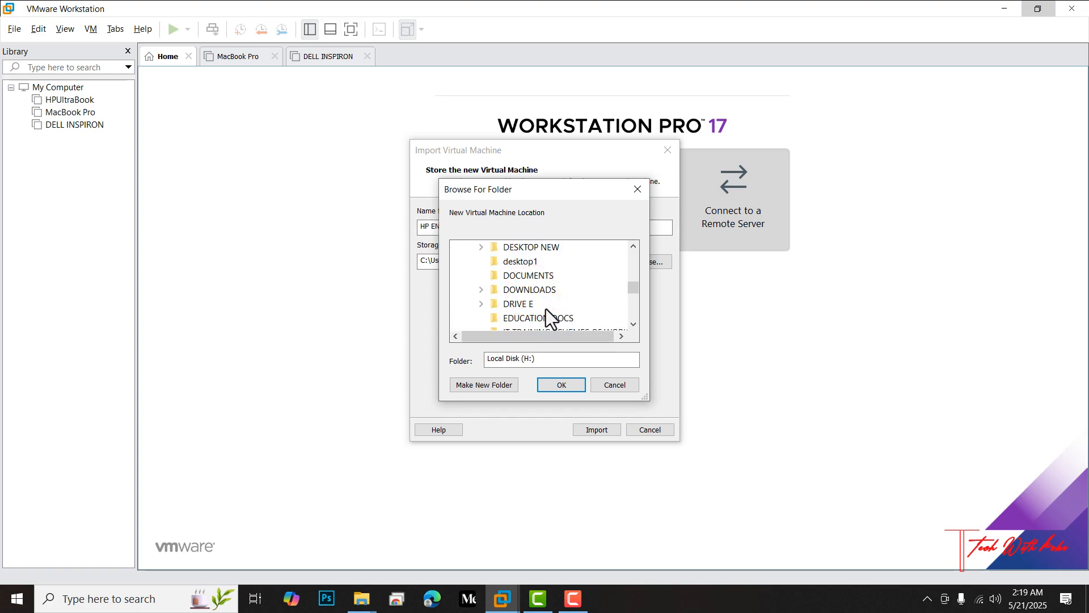
{"action": "scroll", "coordinate": [546, 309], "scroll_direction": "down", "scroll_amount": 8}
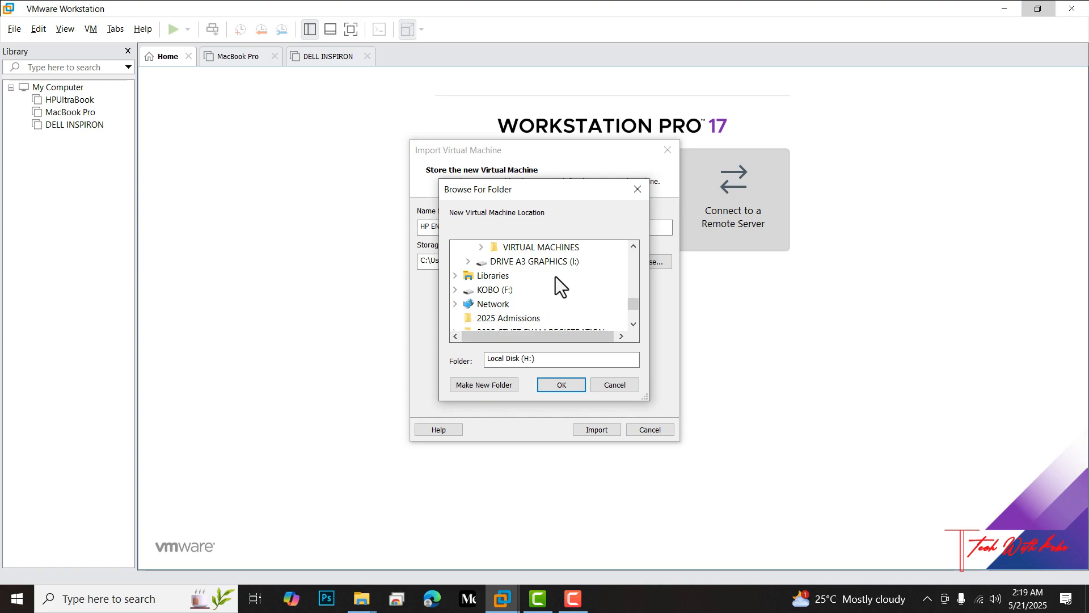
{"action": "double_click", "coordinate": [557, 250]}
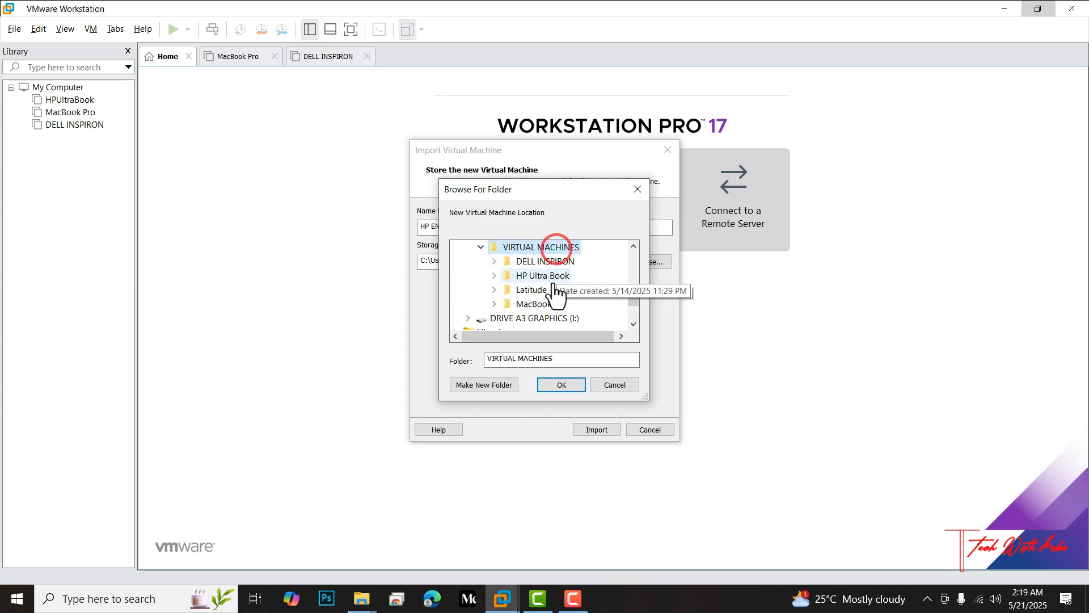
Create a folder named HP ENVY inside VIRTUAL MACHINES as the storage location and start importing the virtual machine.
{"action": "left_click", "coordinate": [498, 387]}
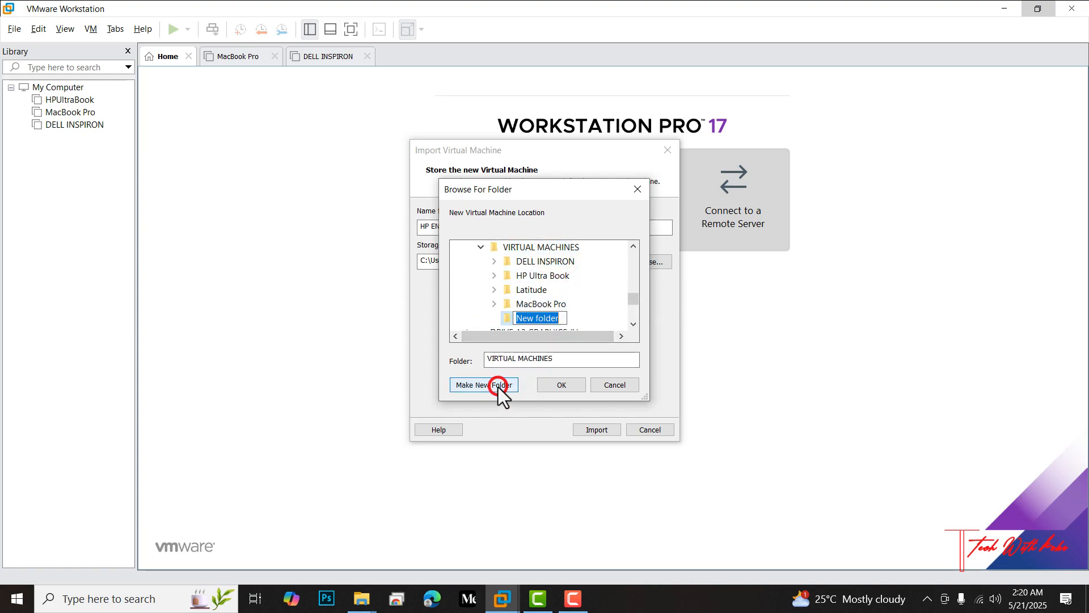
{"action": "type", "text": "H"}
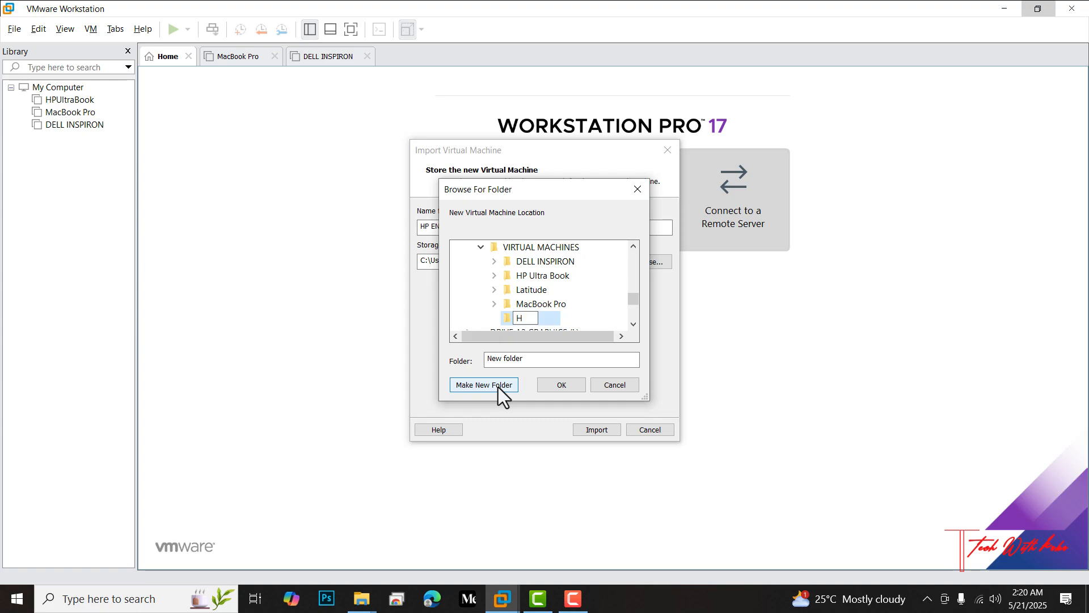
{"action": "type", "text": "P ENVY"}
{"action": "left_click", "coordinate": [549, 385]}
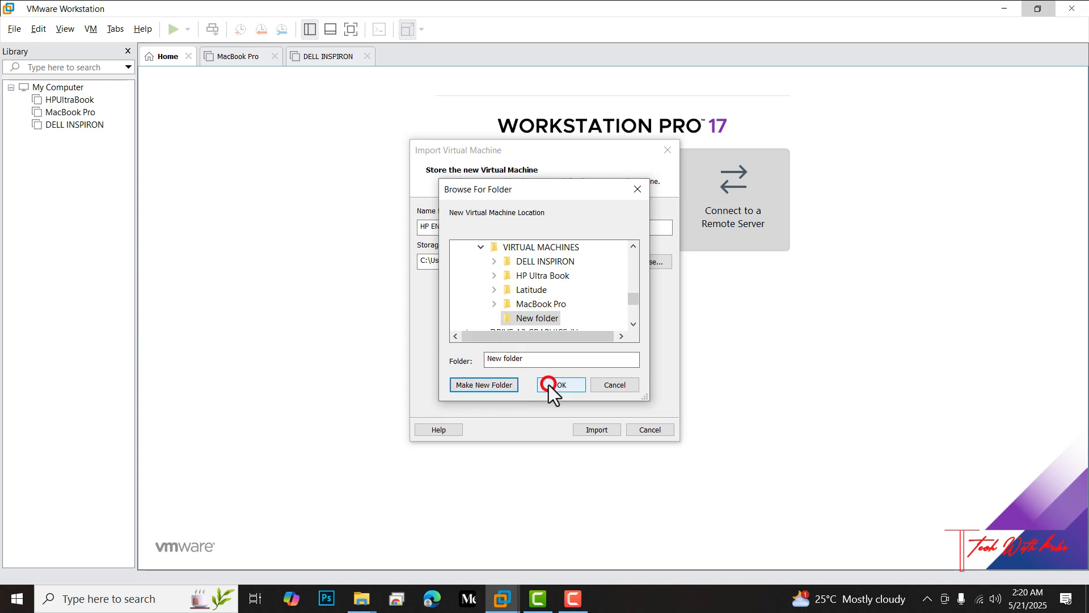
{"action": "left_click", "coordinate": [590, 430]}
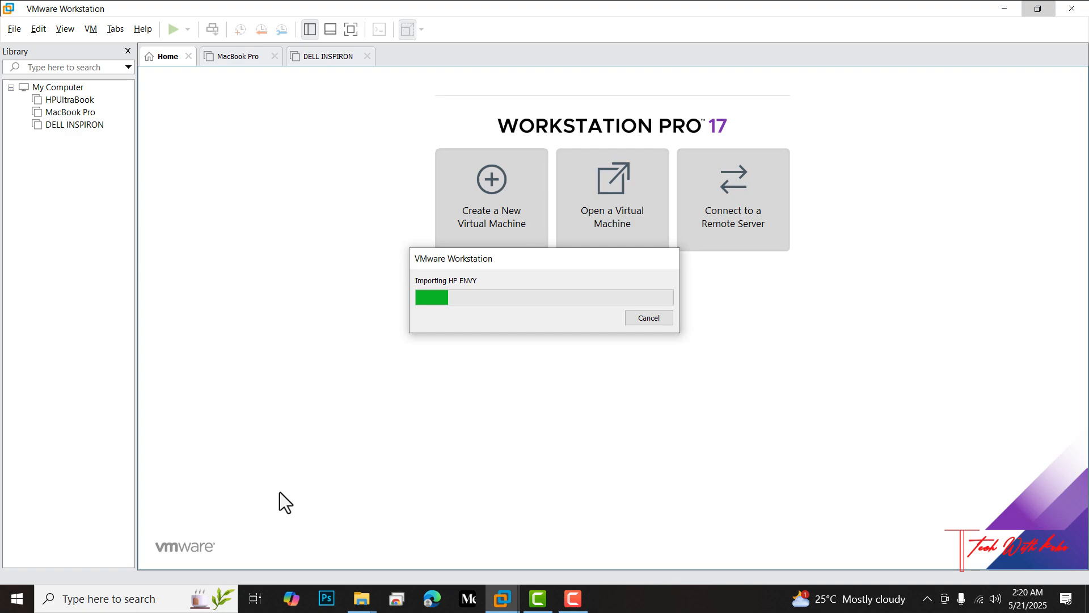
{"action": "left_click", "coordinate": [324, 570]}
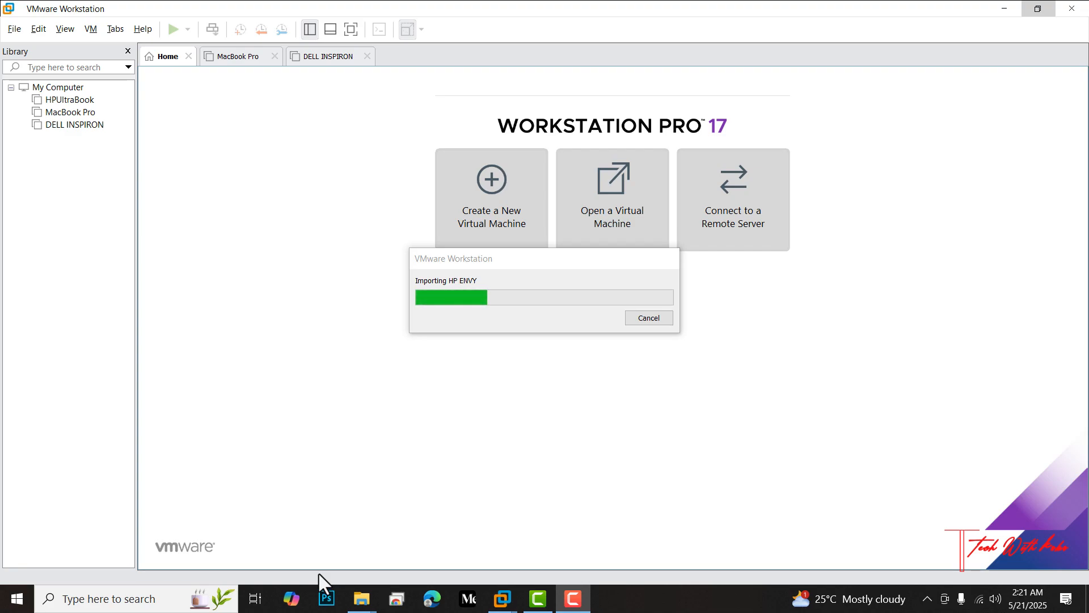
{"action": "left_click", "coordinate": [319, 574]}
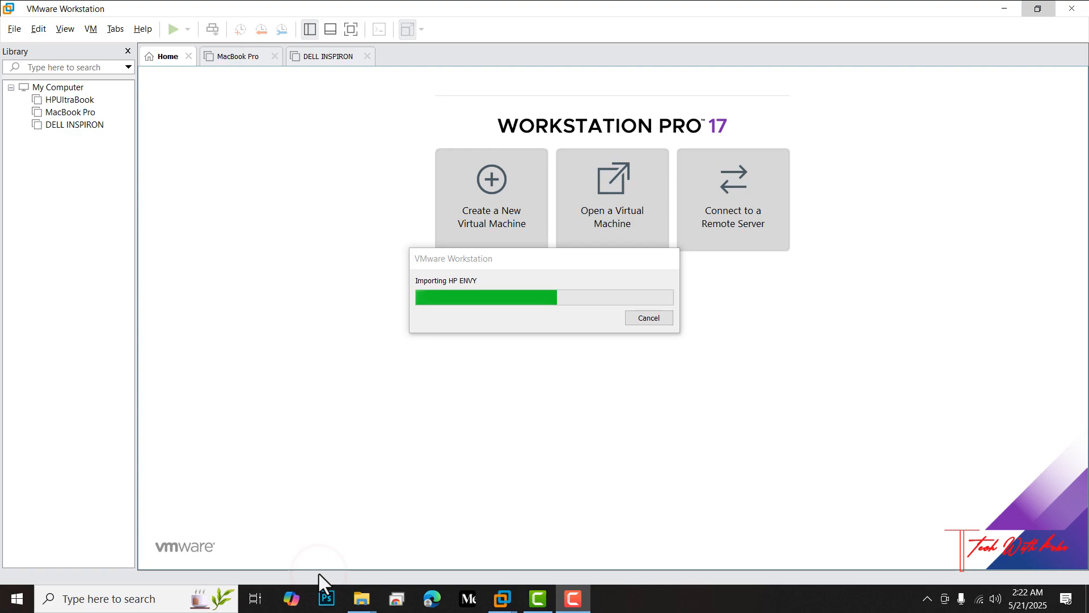
{"action": "left_click", "coordinate": [319, 571]}
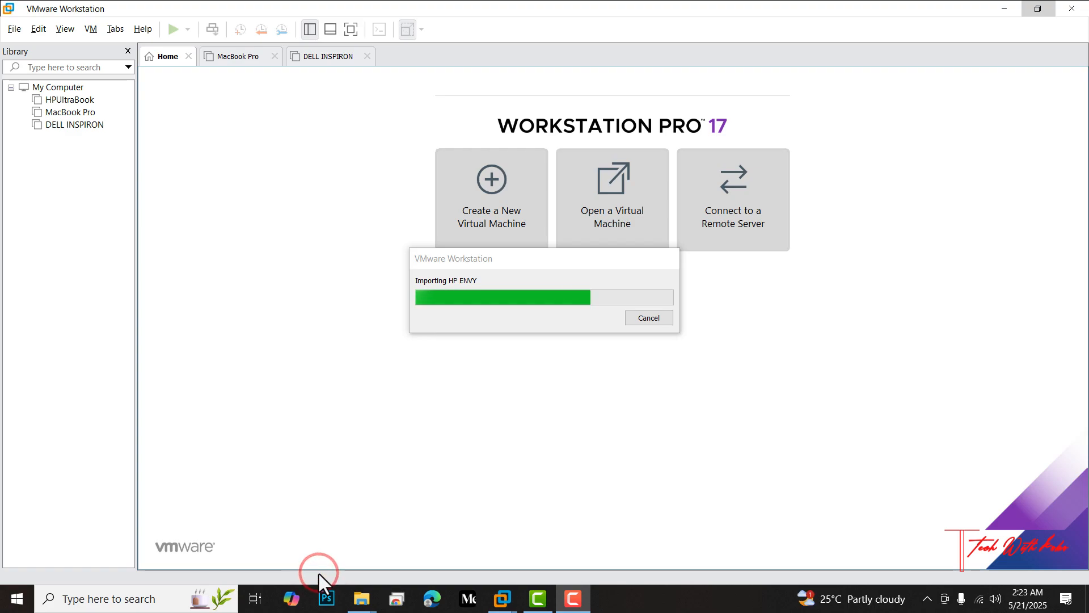
{"action": "left_click", "coordinate": [319, 572]}
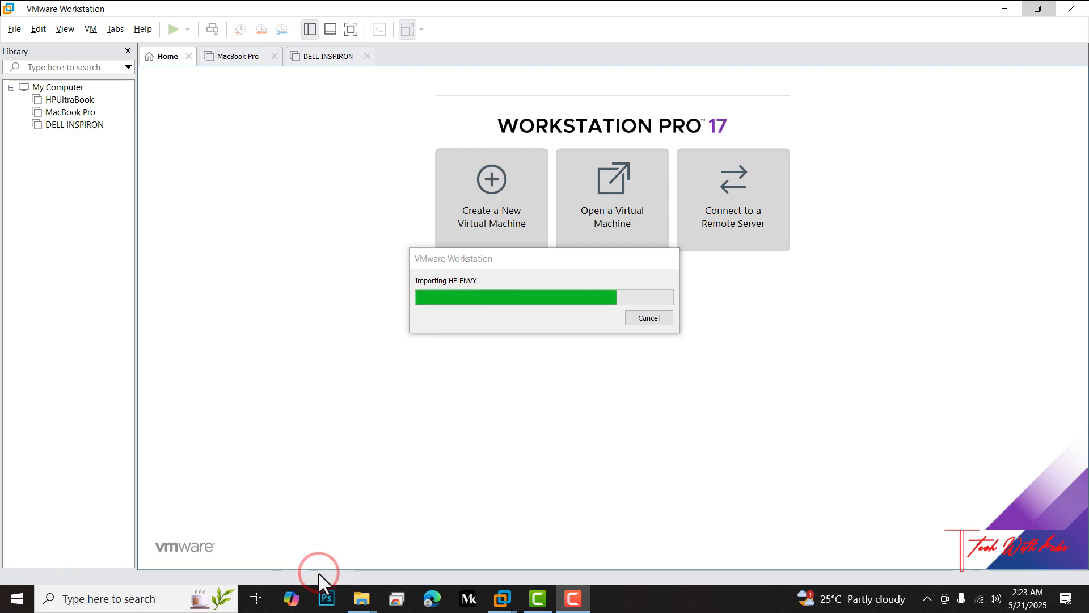
{"action": "left_click", "coordinate": [319, 572]}
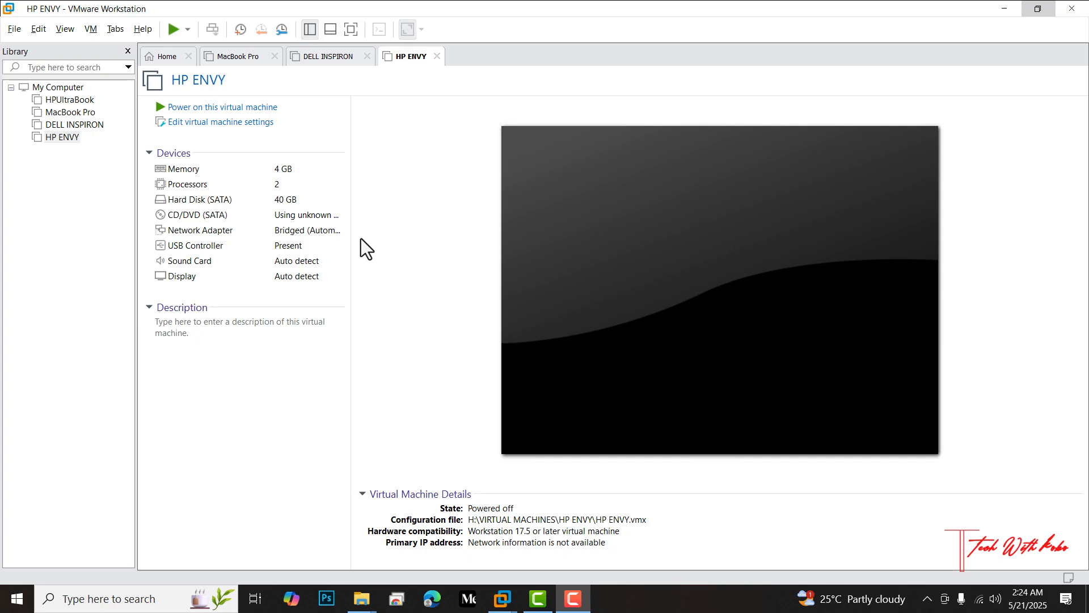
Open the HP ENVY virtual machine's settings and try raising its memory to 16 GB.
{"action": "left_click", "coordinate": [231, 123]}
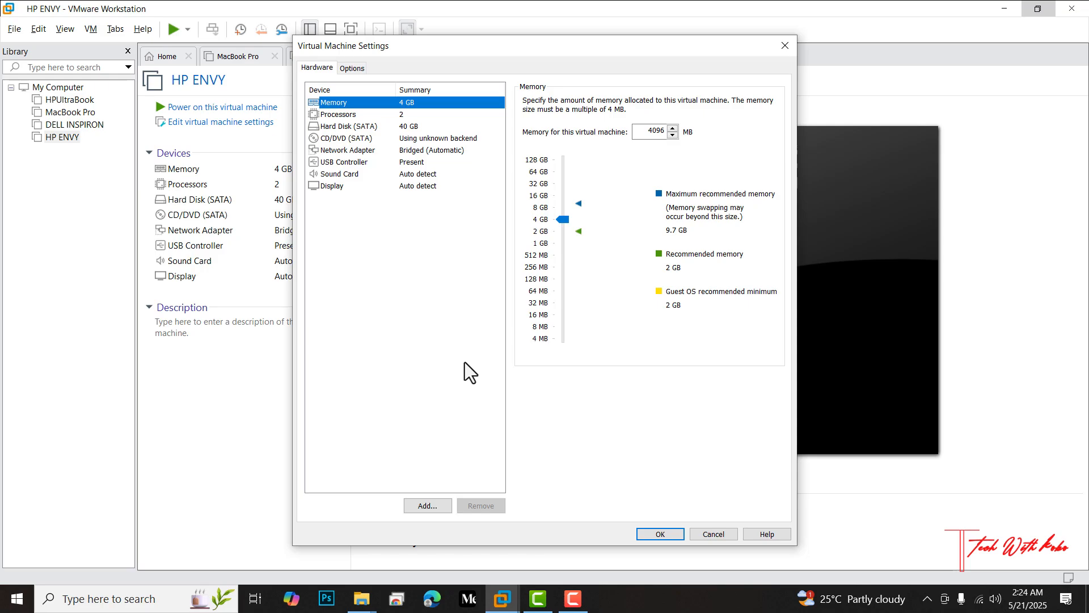
{"action": "left_click", "coordinate": [540, 233]}
{"action": "left_click", "coordinate": [543, 208]}
{"action": "left_click", "coordinate": [540, 197]}
Examine the processor settings and the available choices for the number of cores per processor.
{"action": "left_click", "coordinate": [388, 113]}
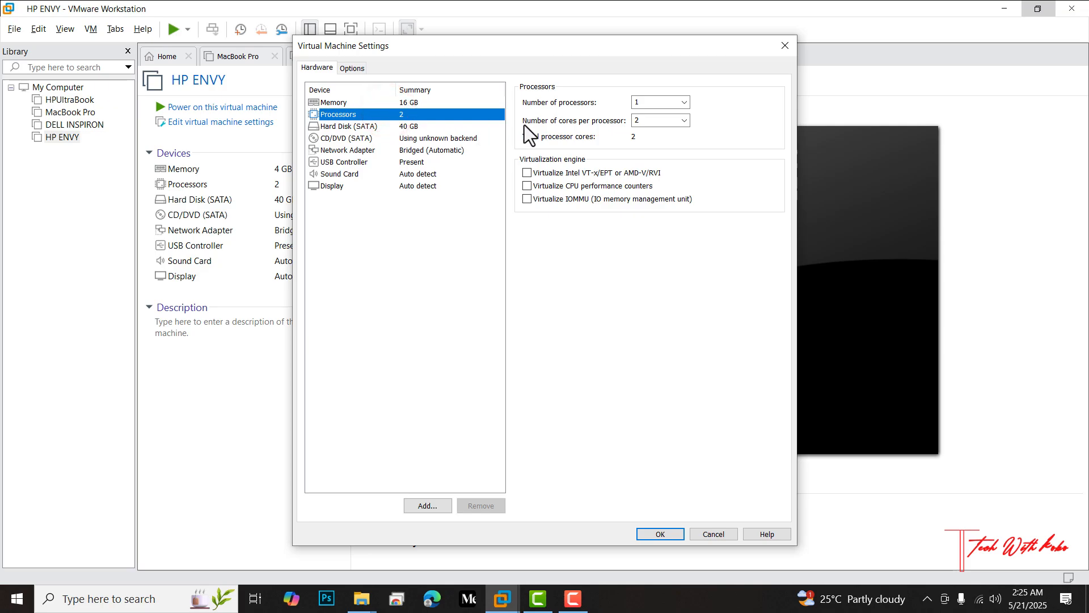
{"action": "left_click", "coordinate": [684, 121]}
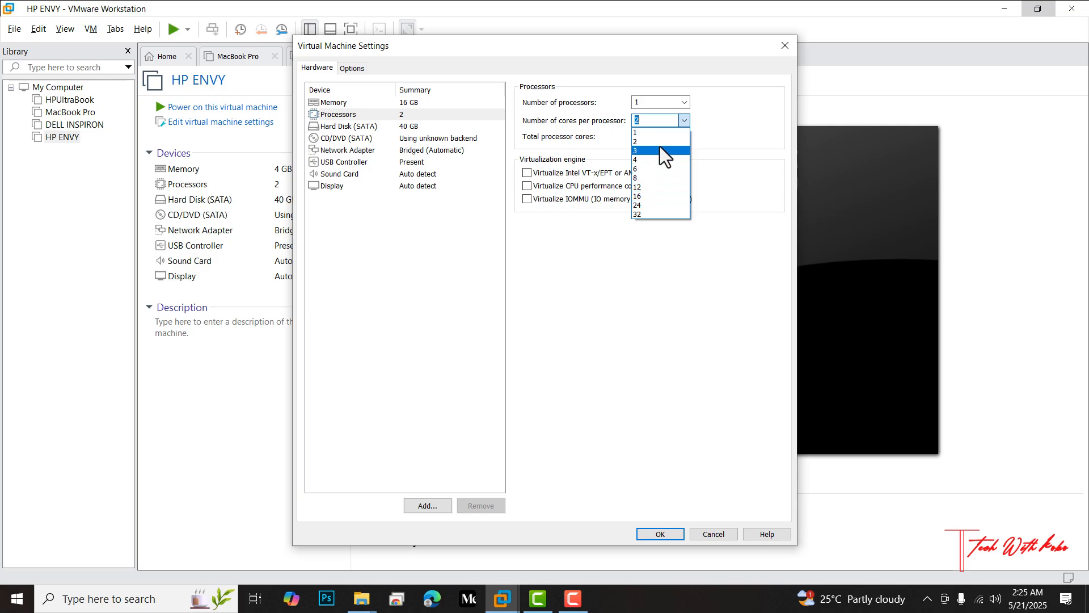
{"action": "left_click", "coordinate": [576, 280]}
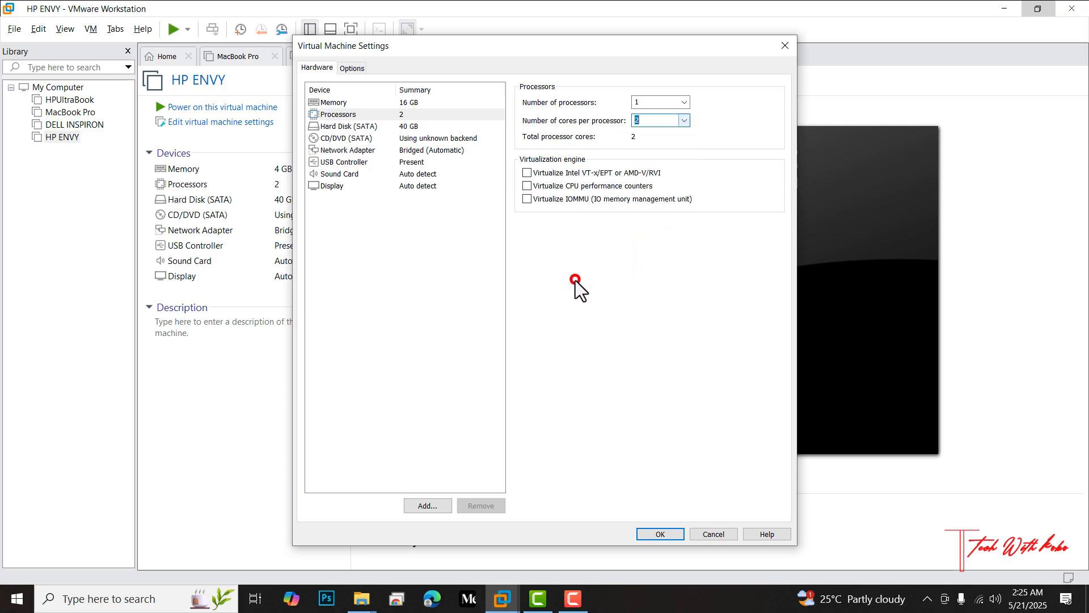
Try to expand the hard disk's maximum size to 45 GB, cancel the expansion, and discard the virtual machine settings changes.
{"action": "left_click", "coordinate": [421, 126]}
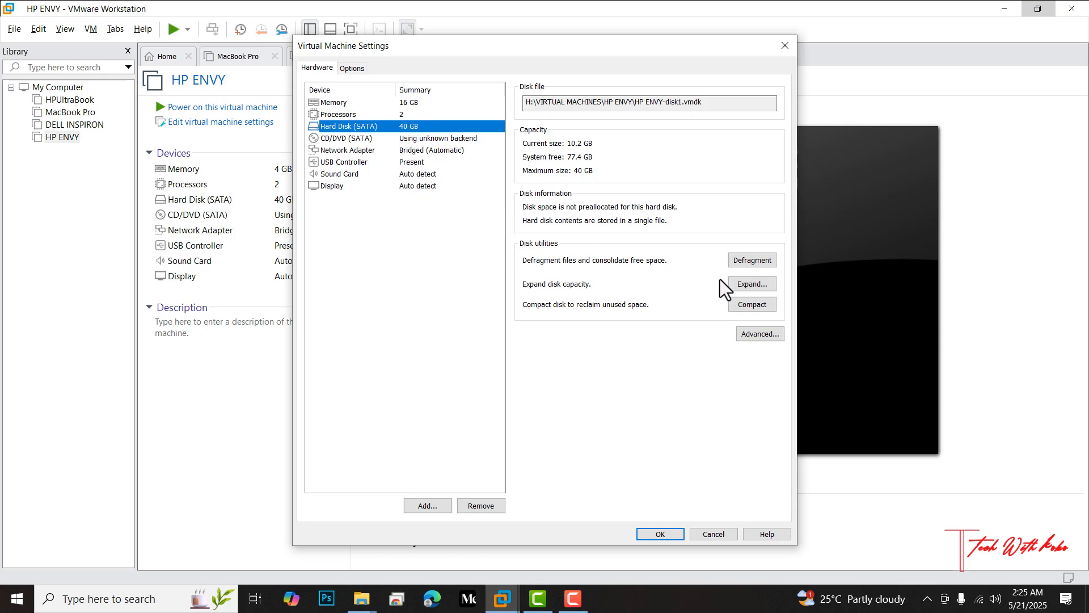
{"action": "left_click", "coordinate": [741, 286]}
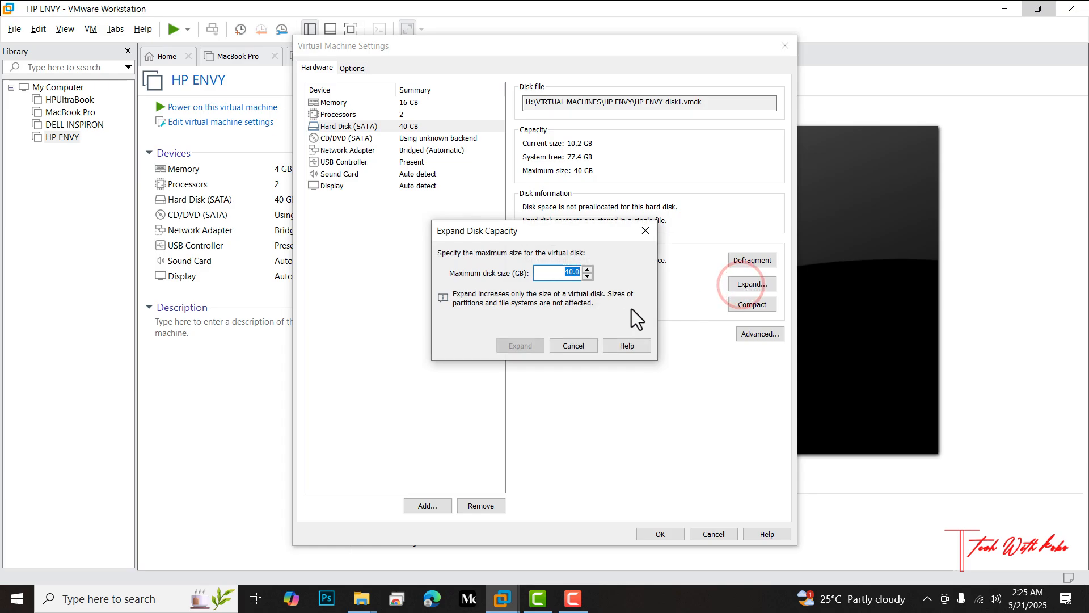
{"action": "left_click", "coordinate": [572, 274]}
{"action": "type", "text": "5"}
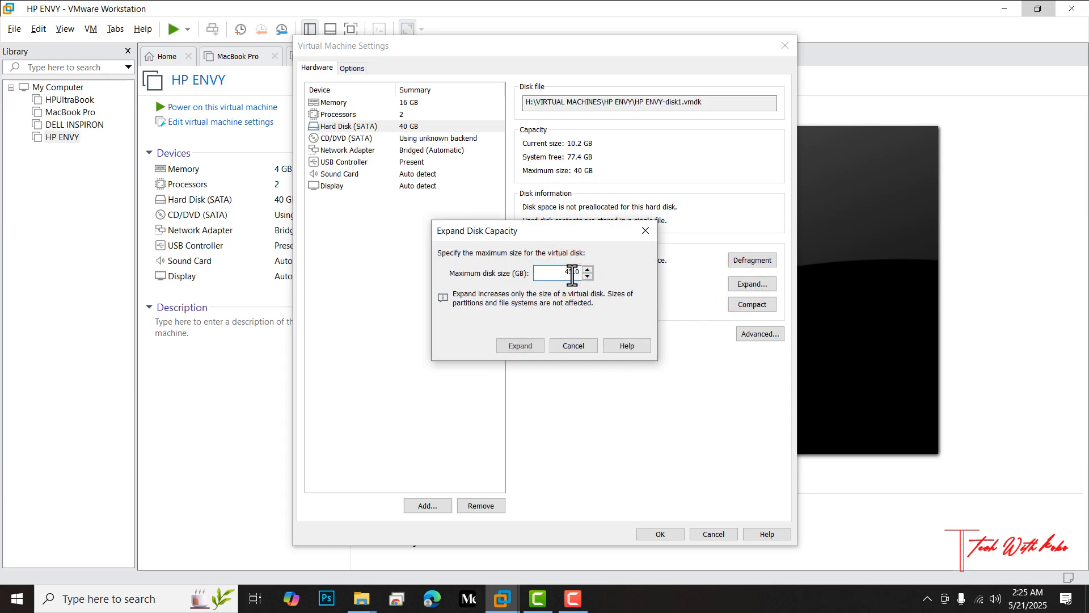
{"action": "left_click", "coordinate": [518, 345]}
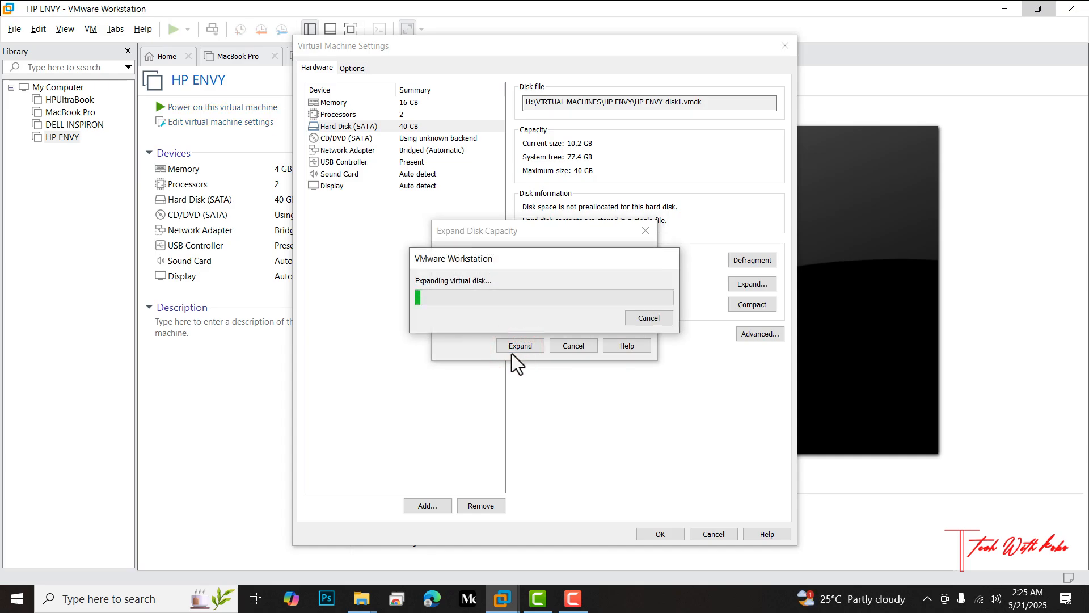
{"action": "left_click", "coordinate": [646, 318]}
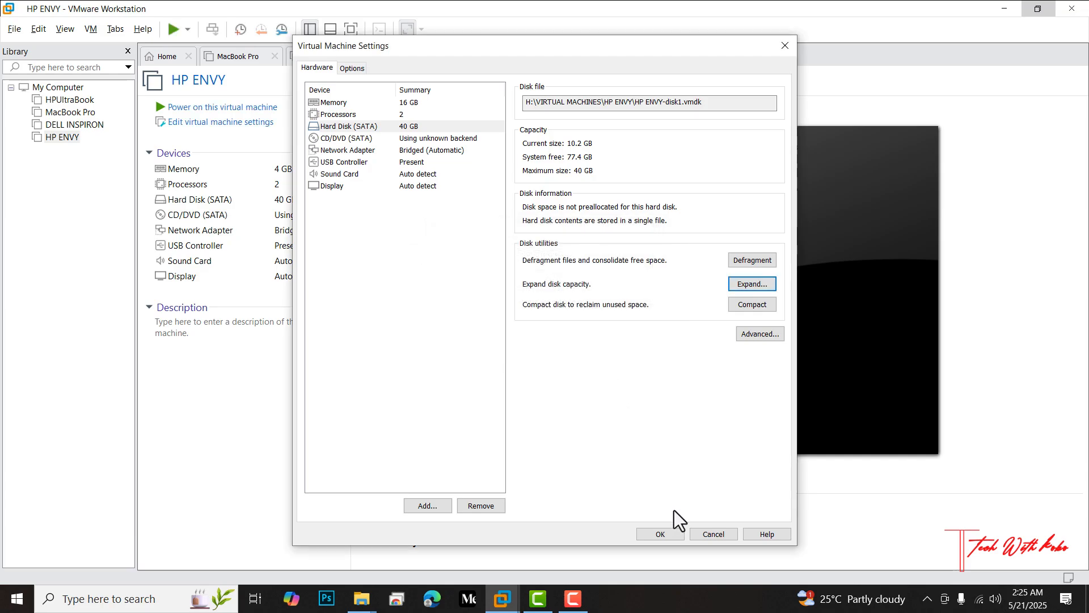
{"action": "left_click", "coordinate": [712, 533]}
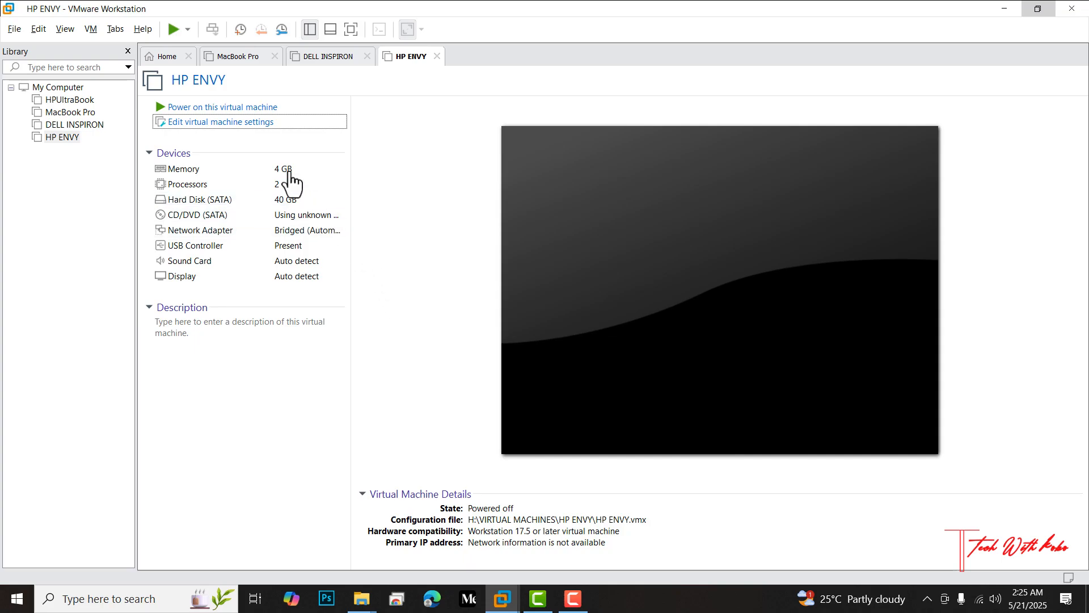
Power on the HP ENVY virtual machine.
{"action": "left_click", "coordinate": [245, 109]}
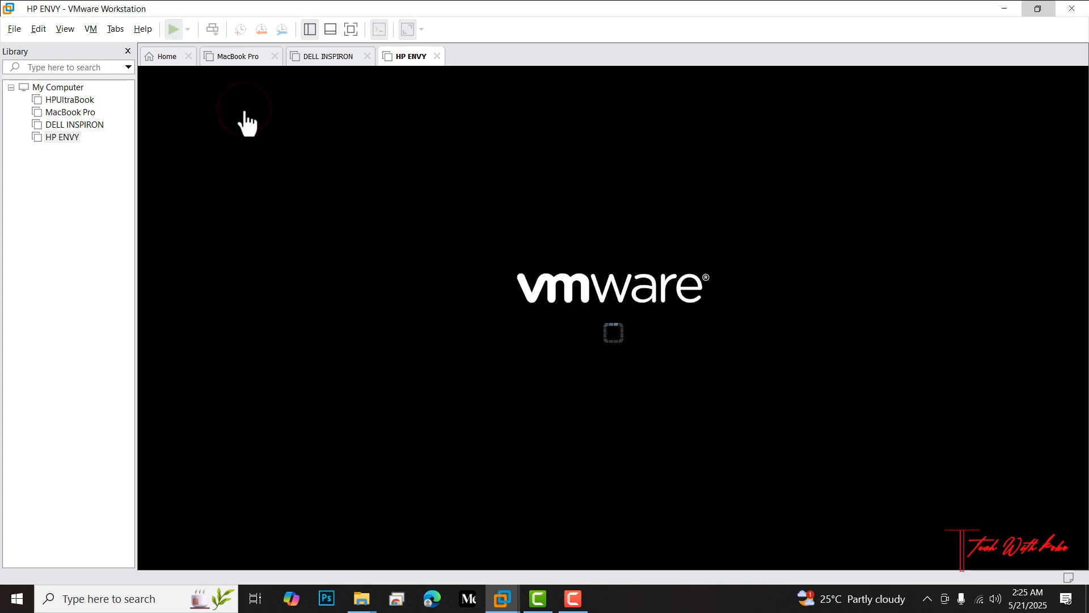